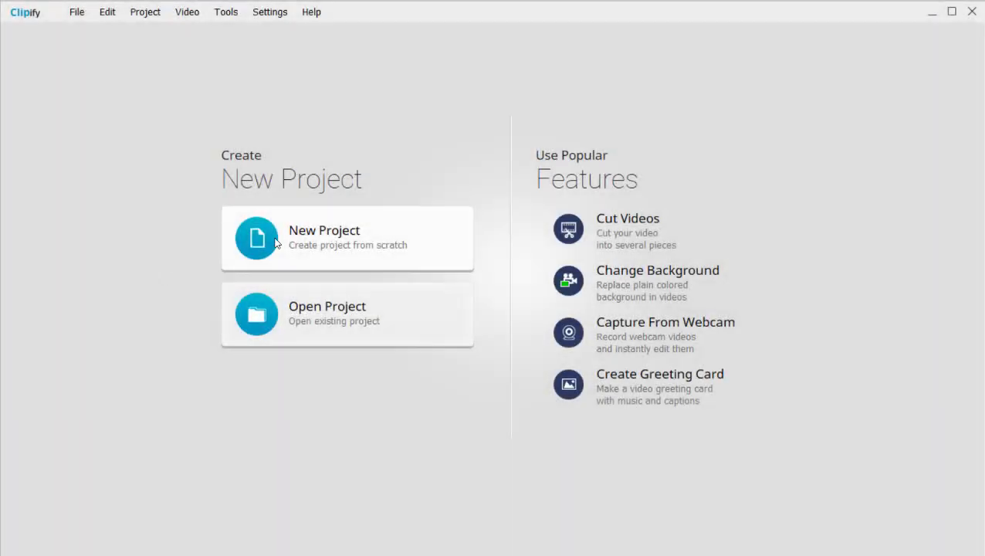
Create a blank project, import 1.avi through 5.avi, and set the playhead near 7 seconds
{"action": "left_click", "coordinate": [276, 242]}
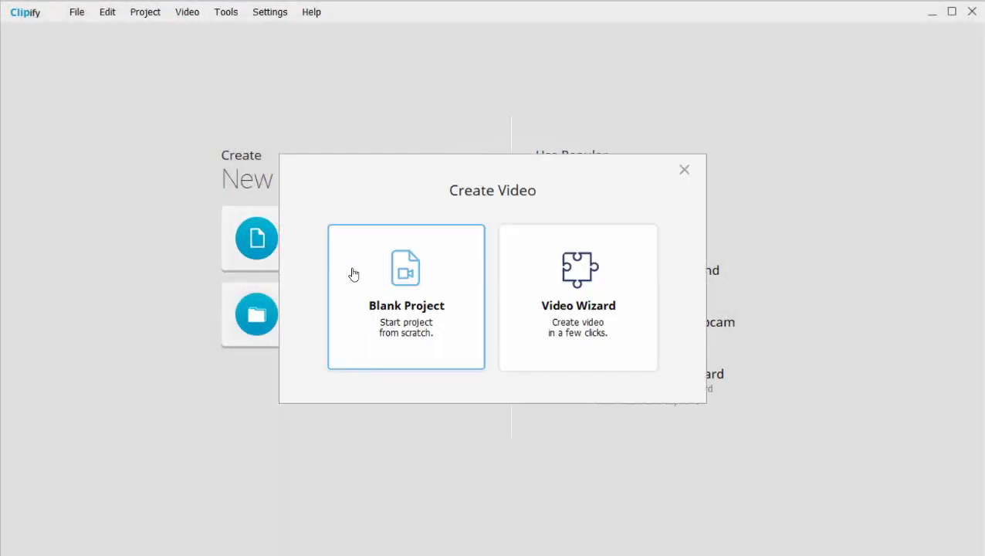
{"action": "left_click", "coordinate": [353, 274]}
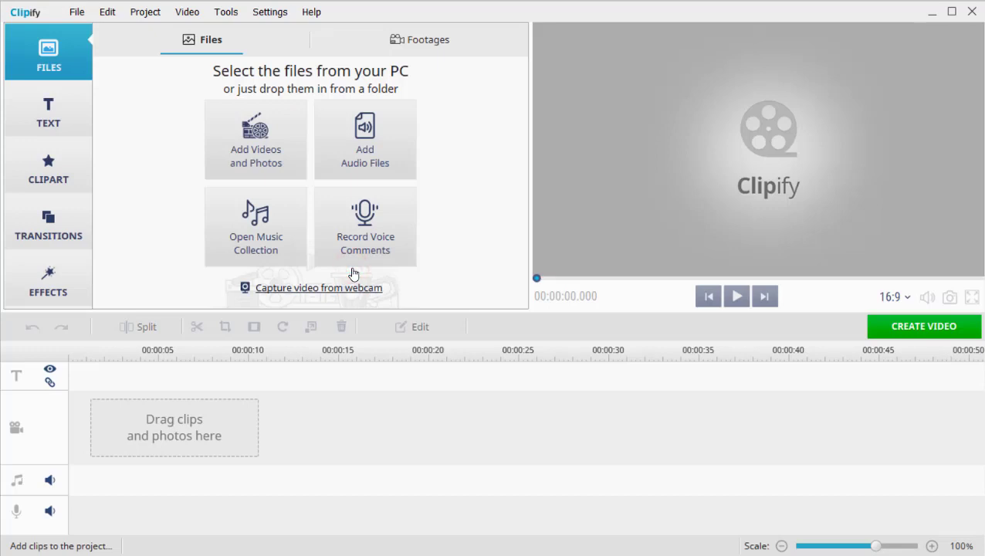
{"action": "left_click", "coordinate": [239, 144]}
{"action": "left_click_drag", "start_coordinate": [815, 184], "coordinate": [432, 231]}
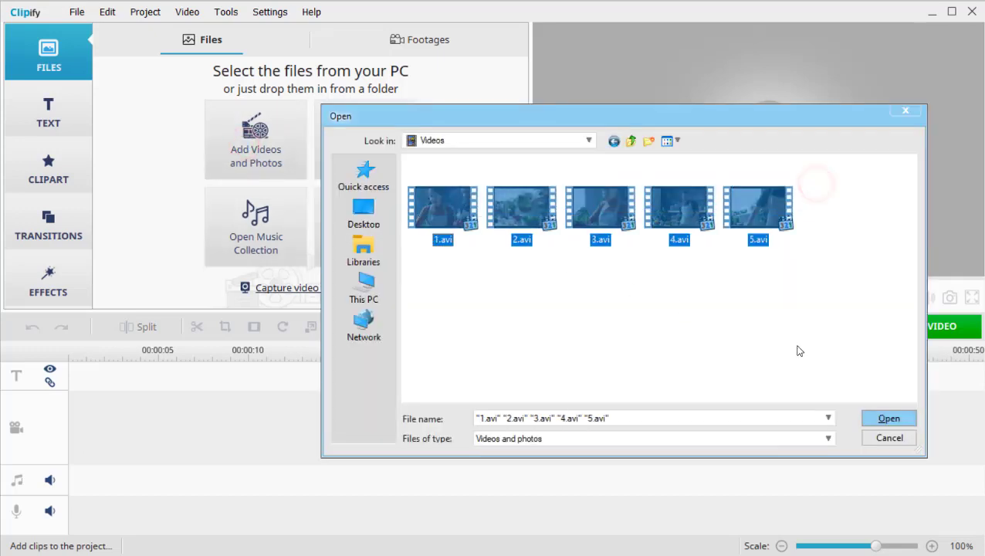
{"action": "left_click", "coordinate": [902, 416]}
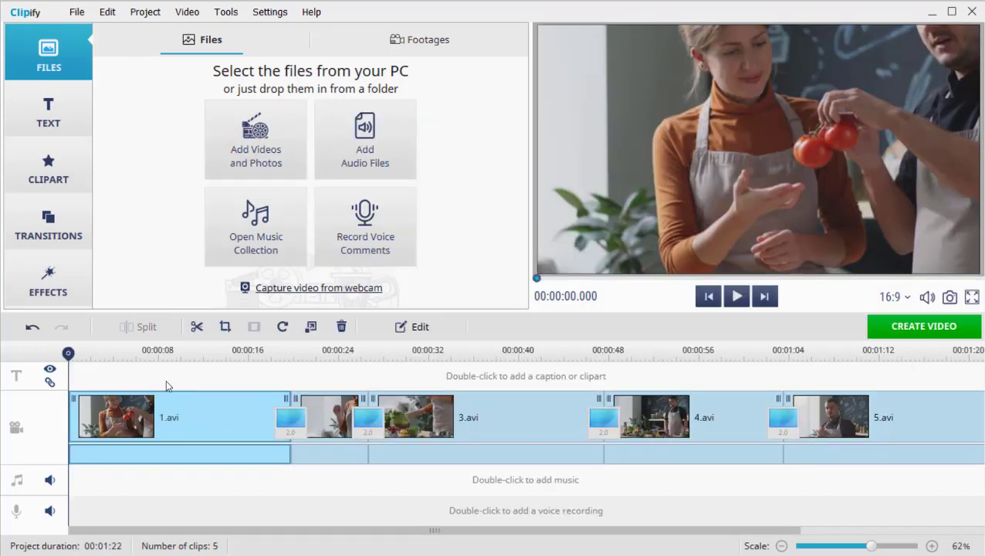
{"action": "left_click", "coordinate": [149, 355]}
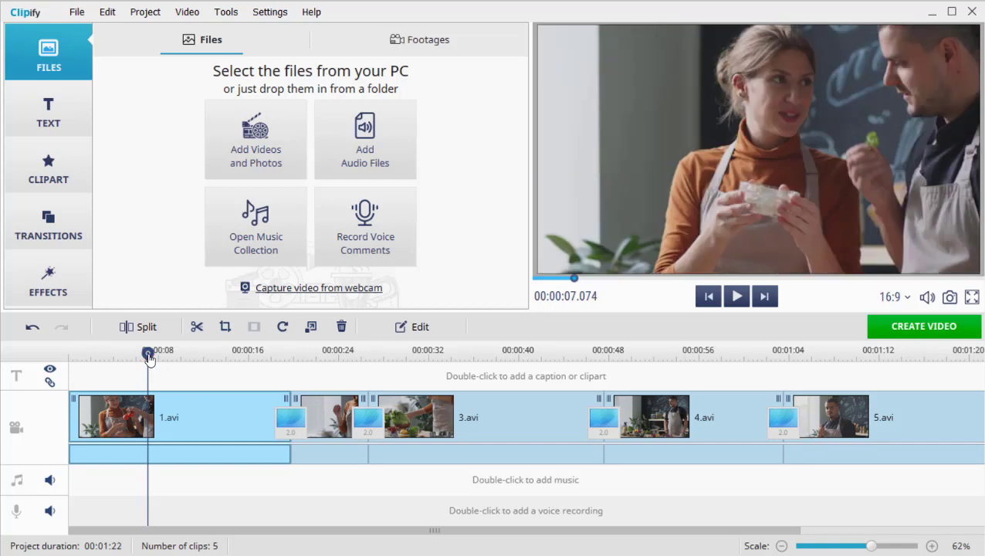
Insert LOGO.png from the Pictures folder as a clipart overlay
{"action": "left_click", "coordinate": [61, 168]}
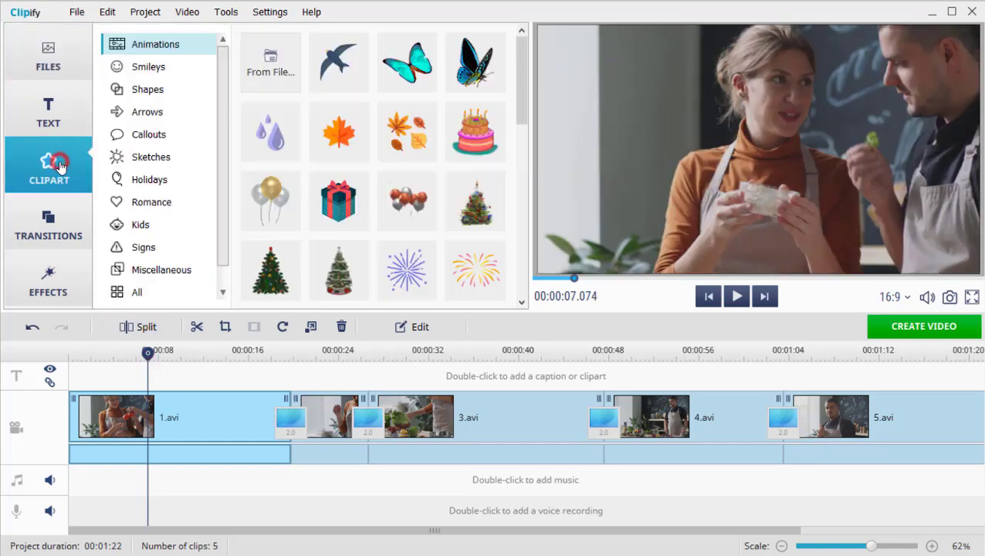
{"action": "left_click", "coordinate": [253, 53]}
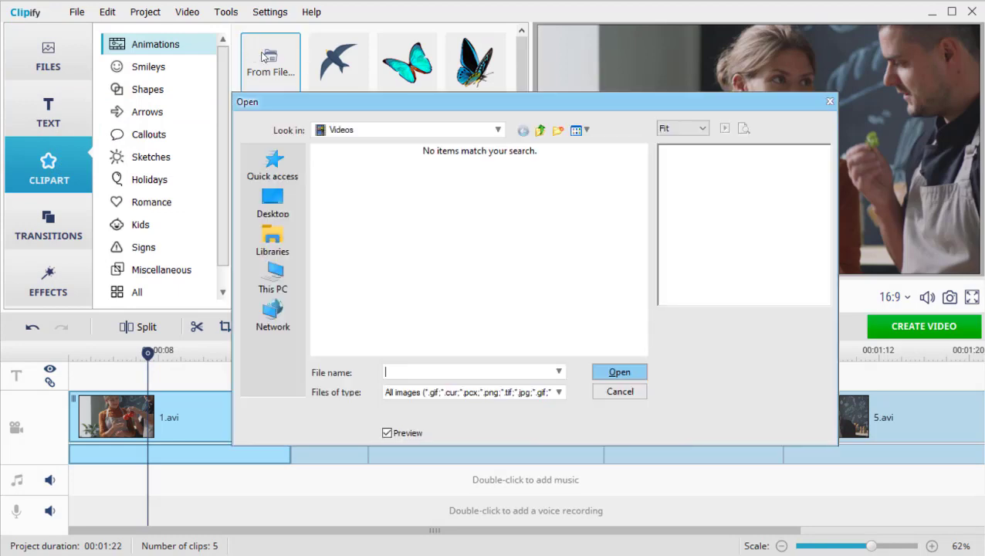
{"action": "left_click", "coordinate": [541, 132]}
{"action": "double_click", "coordinate": [413, 309]}
{"action": "left_click", "coordinate": [363, 209]}
{"action": "left_click", "coordinate": [619, 371]}
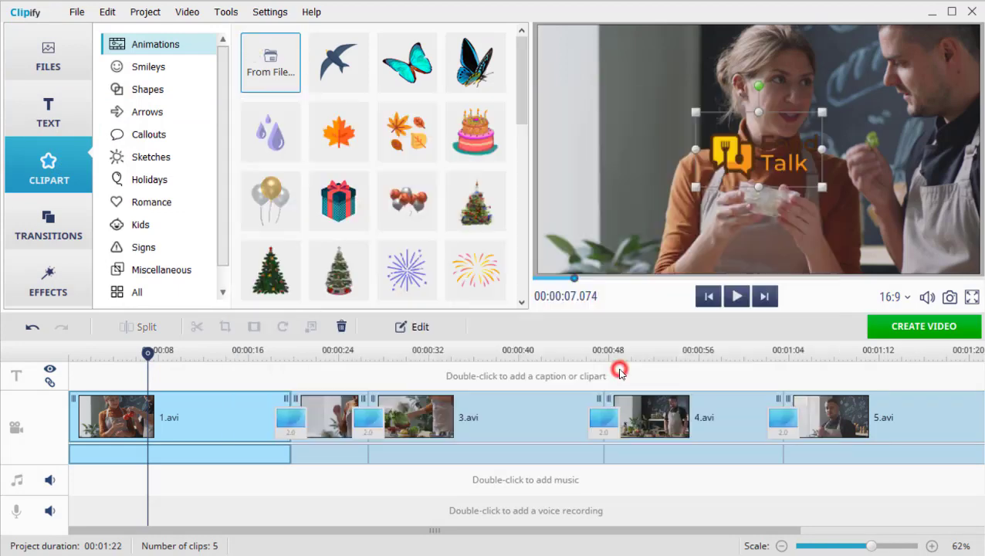
Shrink the Food Talk logo into the top-left corner and extend it from the video start
{"action": "left_click_drag", "start_coordinate": [725, 145], "coordinate": [569, 60]}
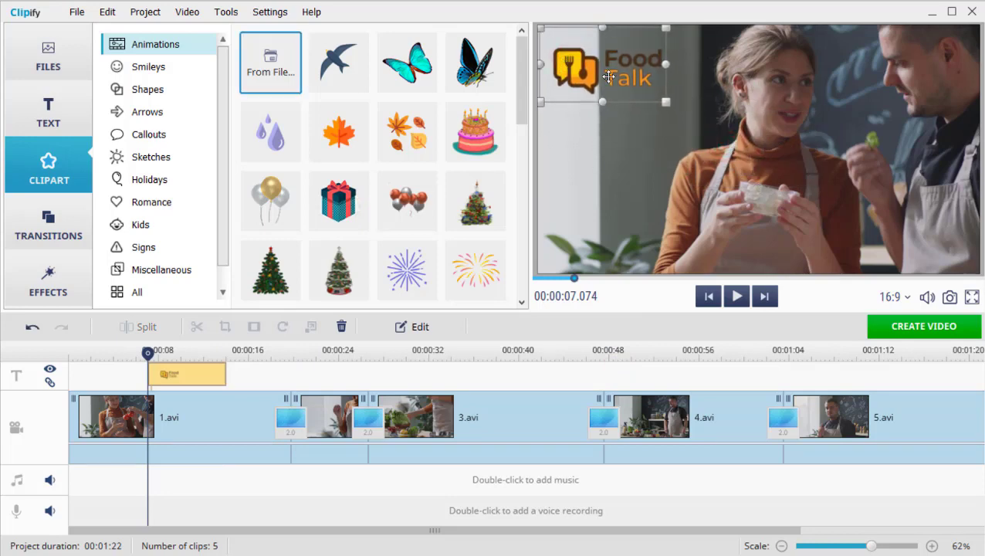
{"action": "left_click_drag", "start_coordinate": [665, 98], "coordinate": [630, 85]}
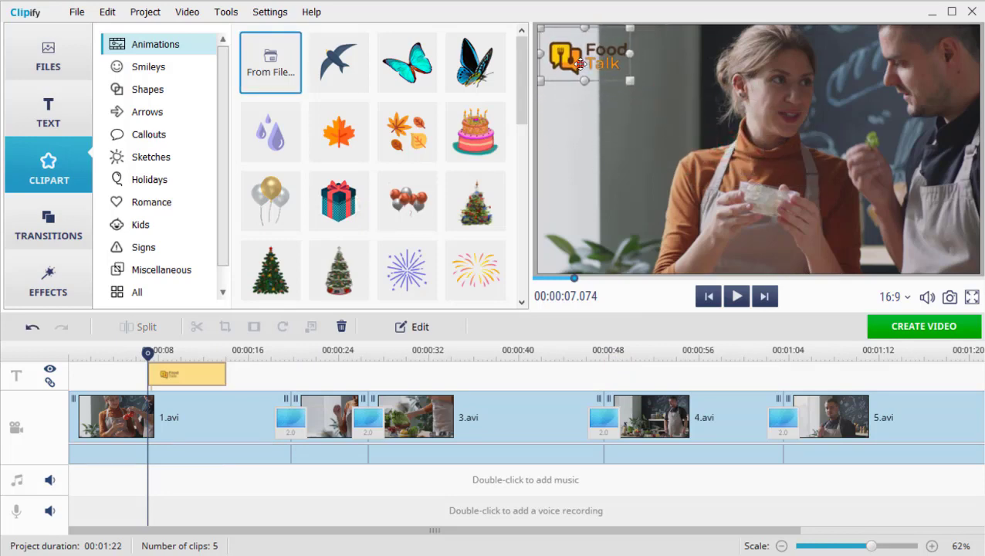
{"action": "left_click_drag", "start_coordinate": [580, 64], "coordinate": [583, 65]}
{"action": "left_click_drag", "start_coordinate": [203, 375], "coordinate": [931, 359]}
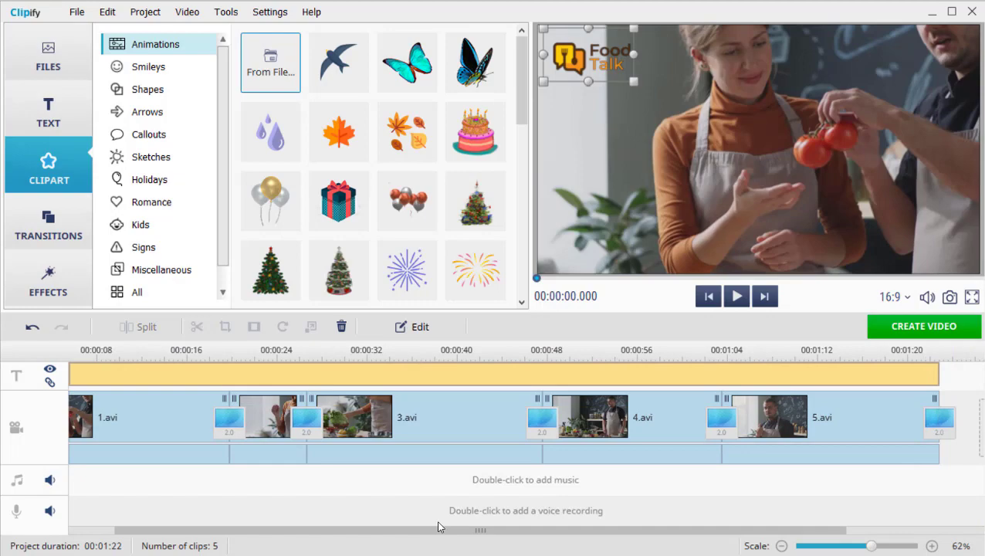
{"action": "left_click_drag", "start_coordinate": [438, 527], "coordinate": [391, 528]}
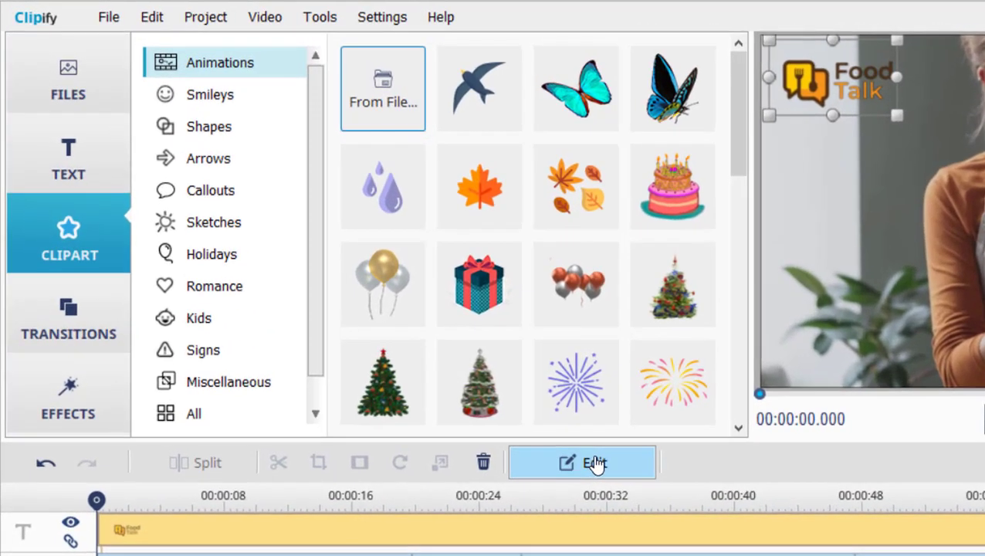
Set the logo layer's opacity to 8%, leaving drop shadow and background off
{"action": "left_click", "coordinate": [570, 444]}
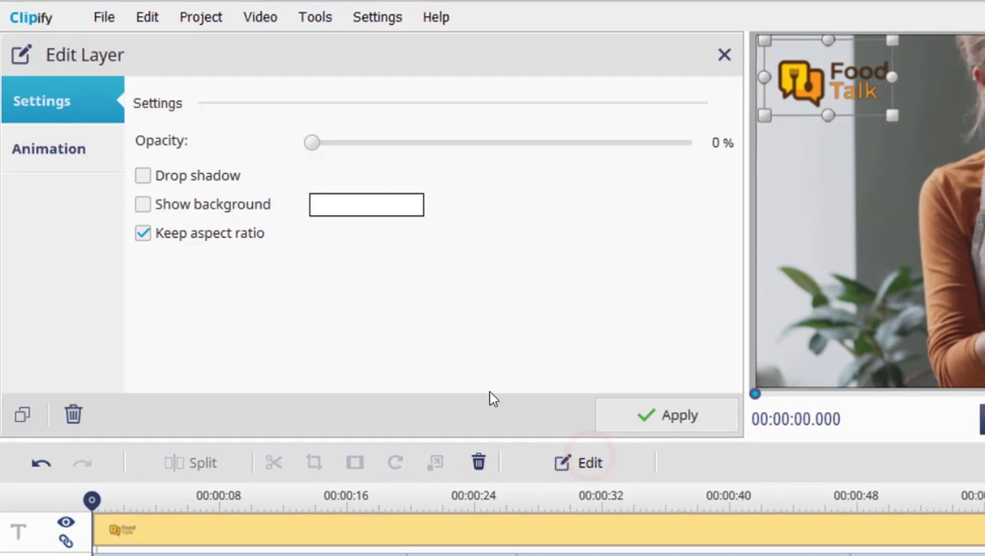
{"action": "left_click_drag", "start_coordinate": [220, 144], "coordinate": [259, 150]}
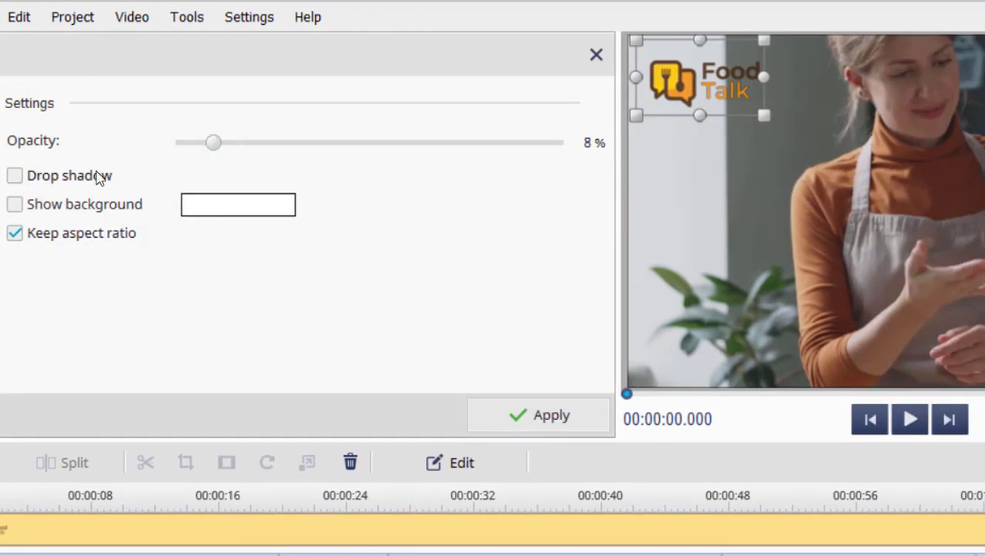
{"action": "left_click", "coordinate": [16, 176]}
{"action": "left_click", "coordinate": [15, 176]}
{"action": "left_click", "coordinate": [14, 204]}
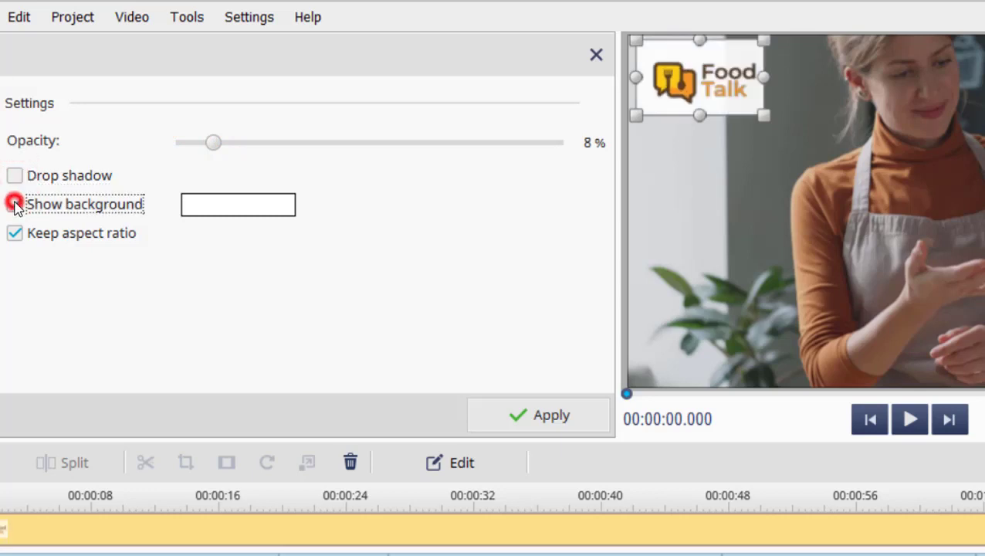
{"action": "left_click", "coordinate": [15, 205]}
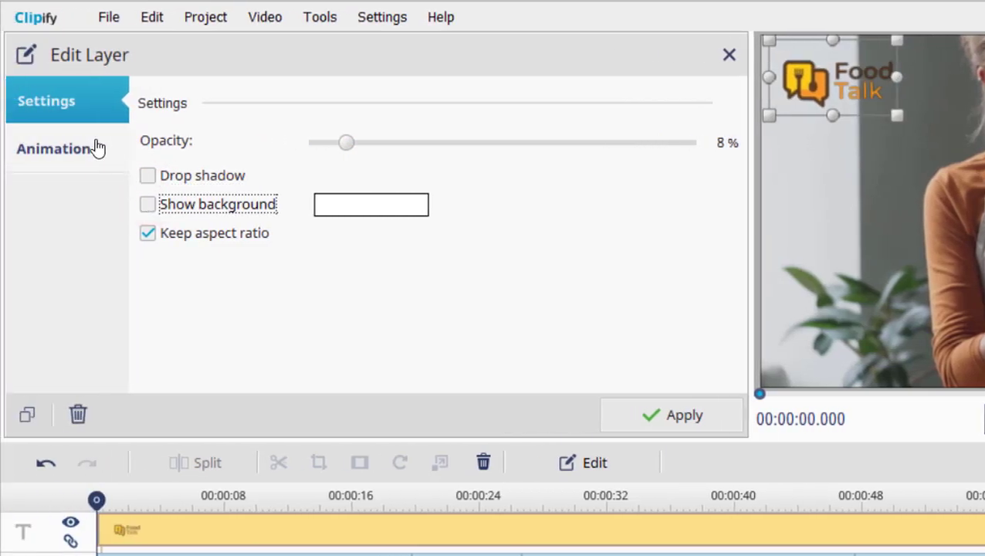
Give the logo a fade-in and fade-out animation and apply the changes
{"action": "left_click", "coordinate": [98, 149]}
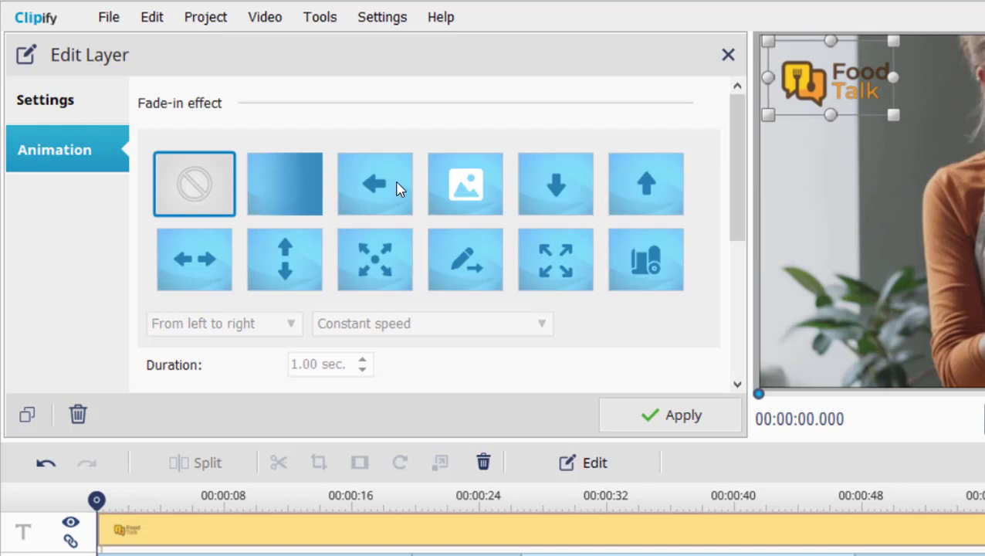
{"action": "left_click", "coordinate": [286, 182]}
{"action": "left_click_drag", "start_coordinate": [733, 183], "coordinate": [736, 206]}
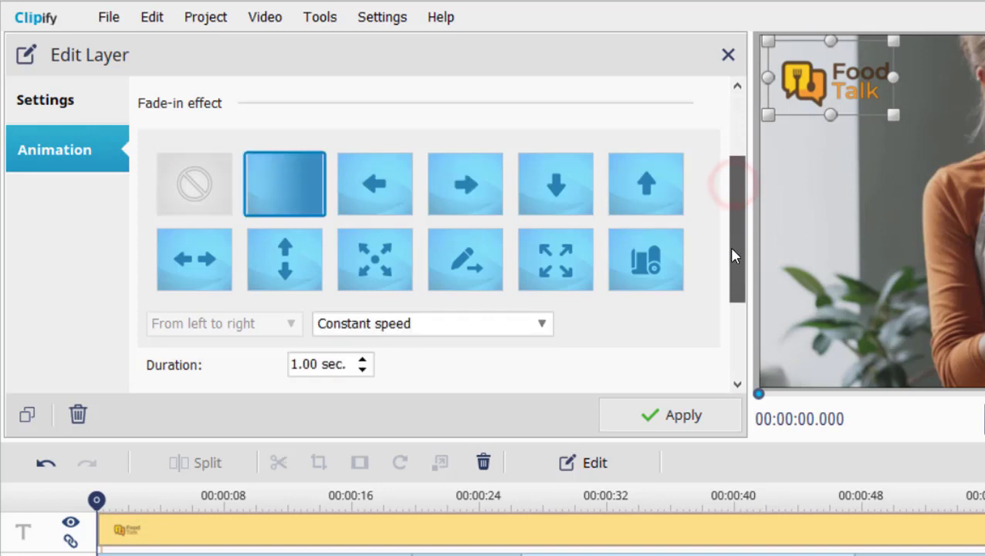
{"action": "left_click_drag", "start_coordinate": [733, 313], "coordinate": [736, 337]}
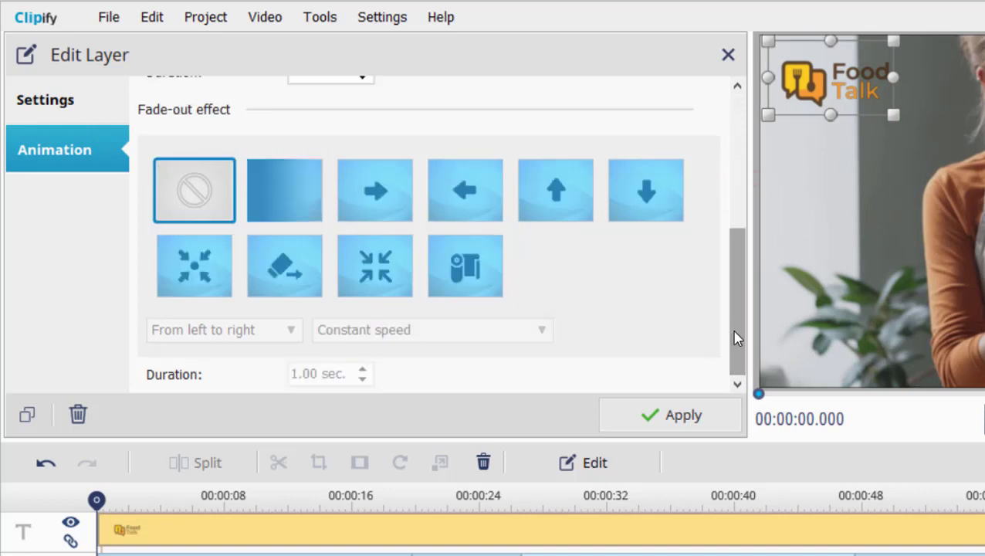
{"action": "left_click", "coordinate": [190, 268]}
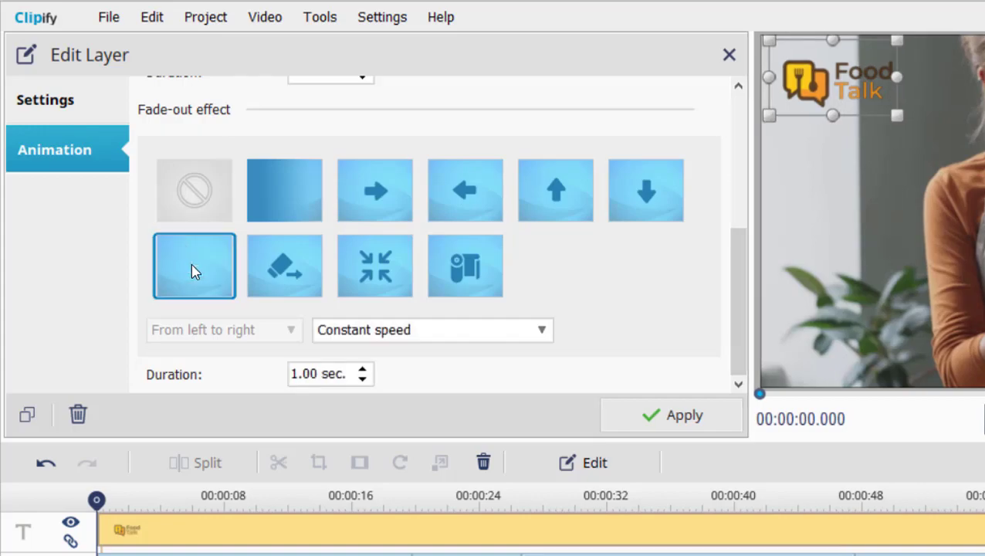
{"action": "left_click", "coordinate": [673, 415]}
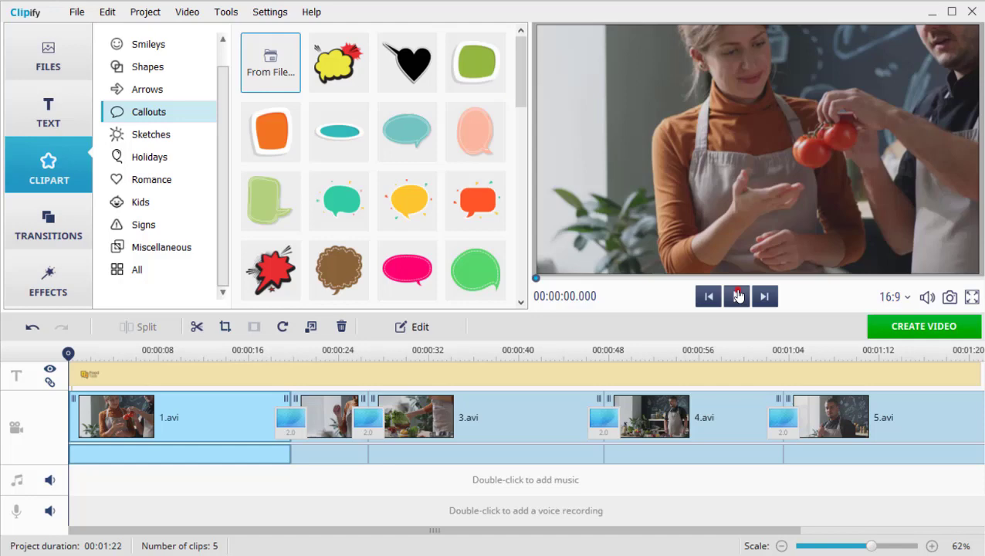
Play the preview to check the logo fade, then move the playhead near the end
{"action": "left_click", "coordinate": [737, 295]}
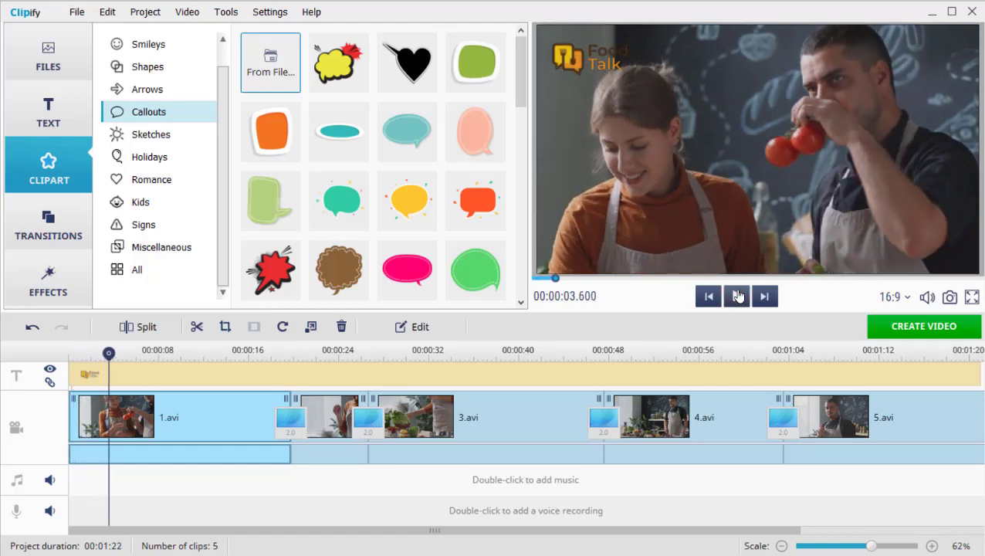
{"action": "left_click", "coordinate": [935, 353]}
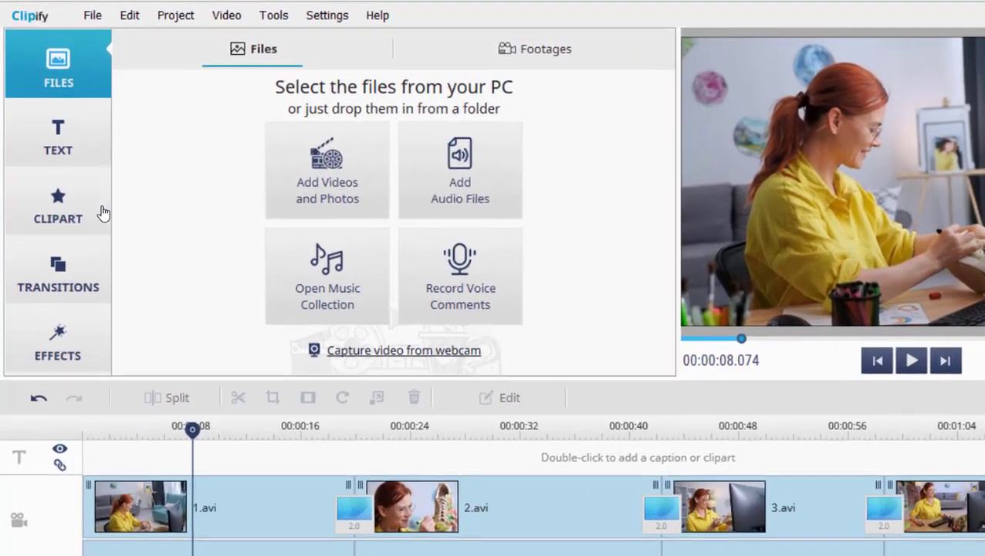
Add the teal oval from the Callouts clipart to the caption track
{"action": "left_click", "coordinate": [54, 160]}
{"action": "left_click", "coordinate": [187, 118]}
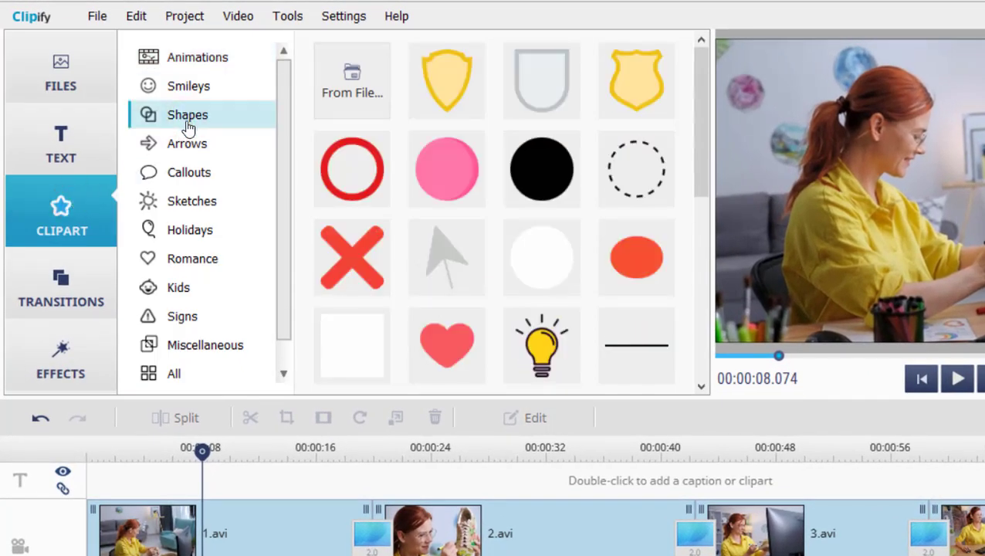
{"action": "left_click", "coordinate": [187, 141]}
{"action": "left_click", "coordinate": [187, 173]}
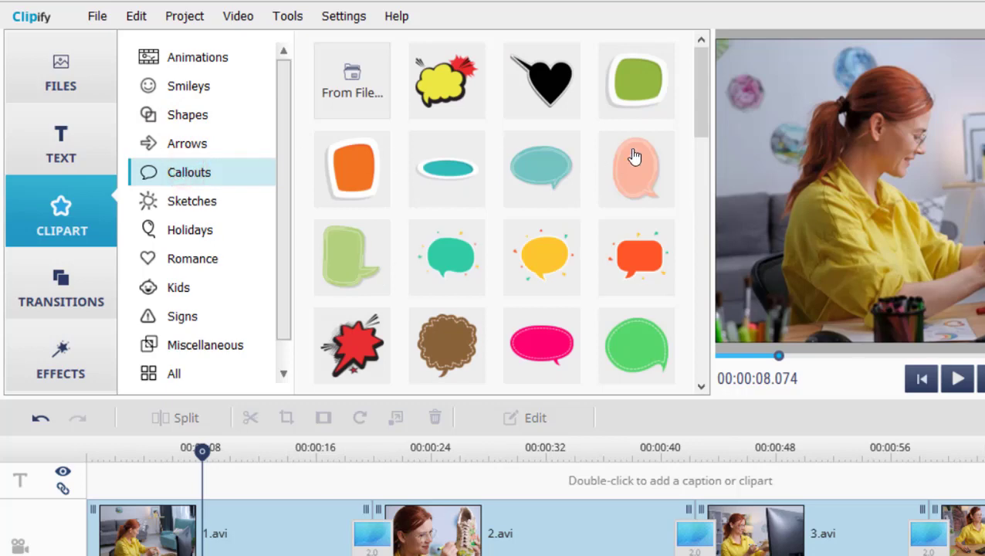
{"action": "mouse_move", "coordinate": [699, 121]}
{"action": "left_mouse_down"}
{"action": "mouse_move", "coordinate": [704, 378]}
{"action": "mouse_move", "coordinate": [702, 202]}
{"action": "mouse_move", "coordinate": [691, 124]}
{"action": "left_mouse_up"}
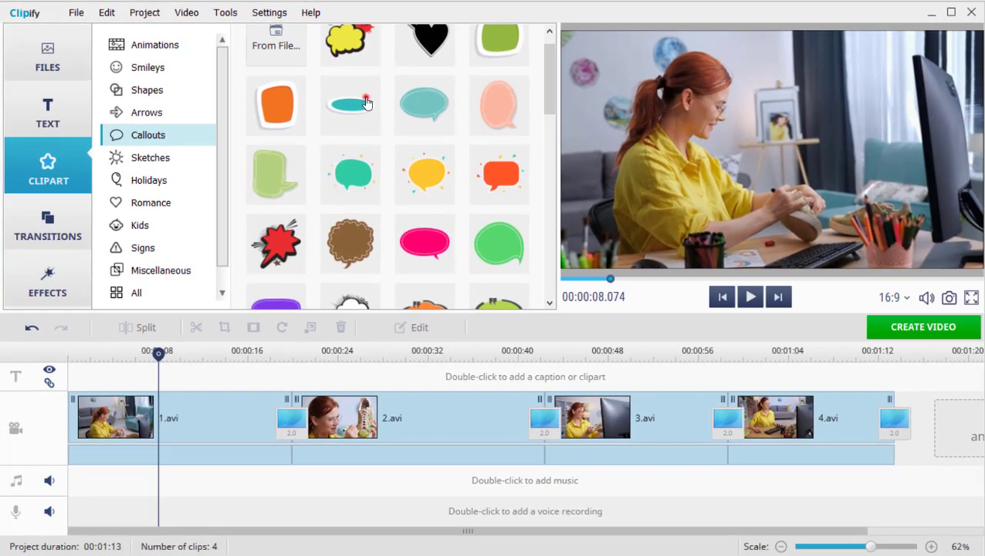
{"action": "left_click_drag", "start_coordinate": [461, 127], "coordinate": [141, 472]}
Stretch the oval to about 1:10, move it lower-left, and widen it
{"action": "left_click_drag", "start_coordinate": [116, 375], "coordinate": [863, 376]}
{"action": "left_click_drag", "start_coordinate": [730, 149], "coordinate": [593, 233]}
{"action": "left_click_drag", "start_coordinate": [697, 215], "coordinate": [727, 222]}
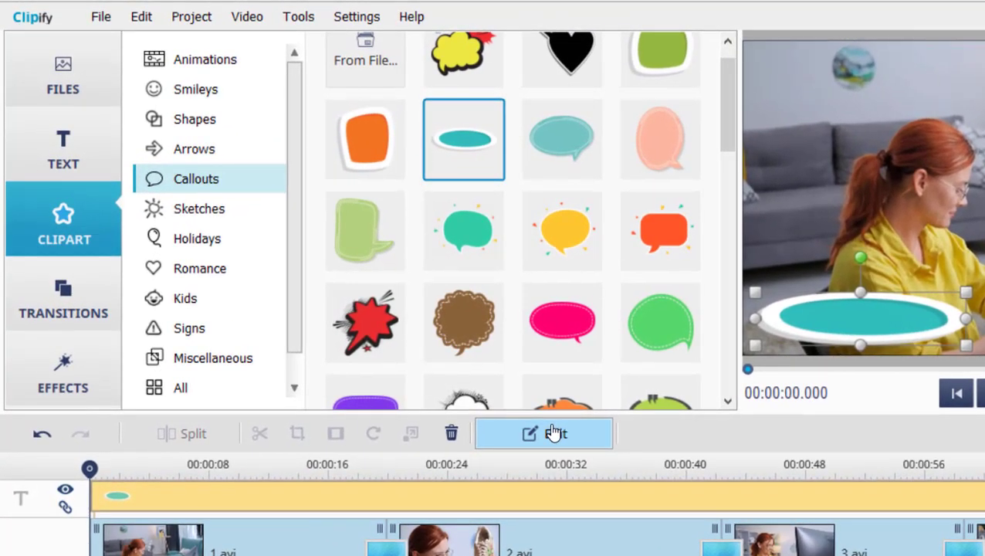
Give the oval sticker 14% opacity, a zoom-in fade entrance and a plain fade-out exit
{"action": "left_click", "coordinate": [553, 433]}
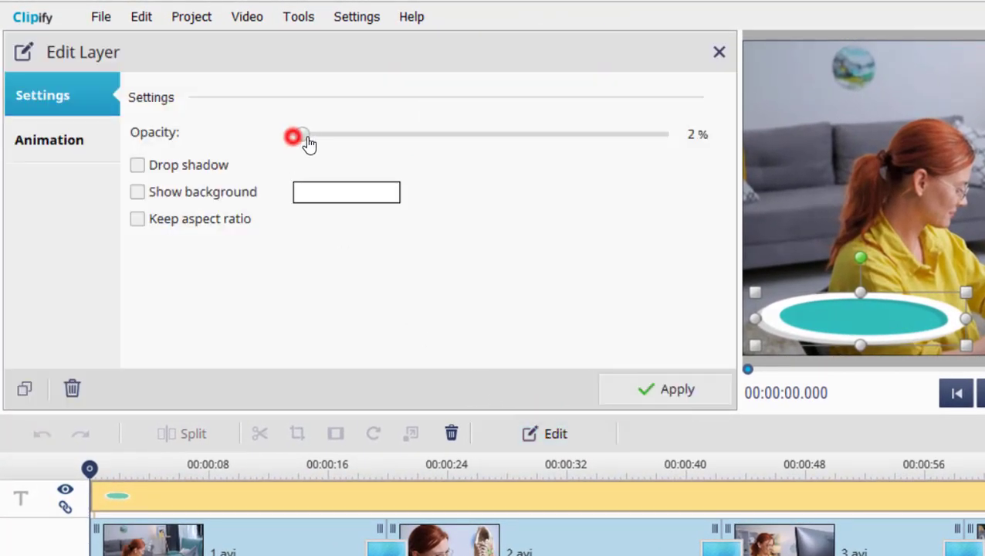
{"action": "left_click_drag", "start_coordinate": [307, 143], "coordinate": [342, 142]}
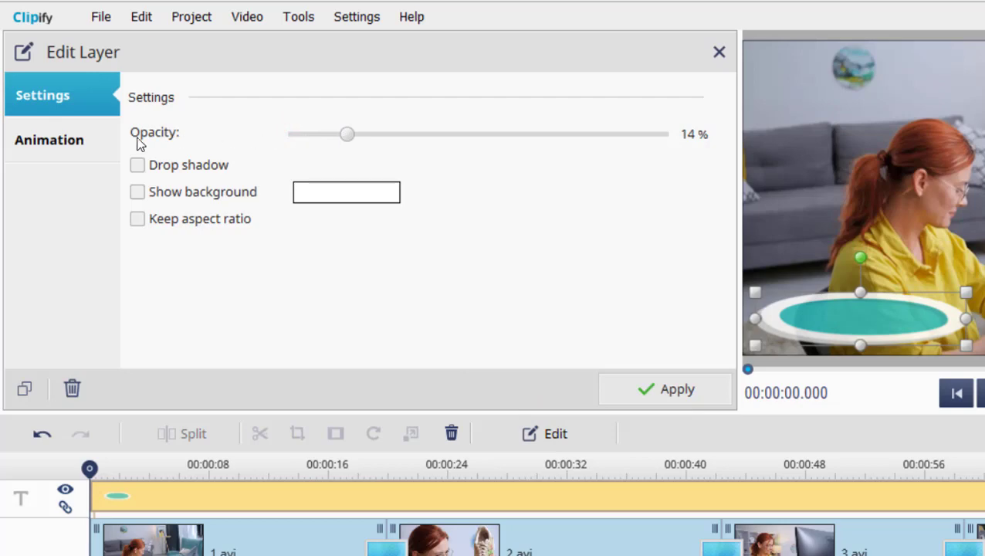
{"action": "left_click", "coordinate": [77, 140]}
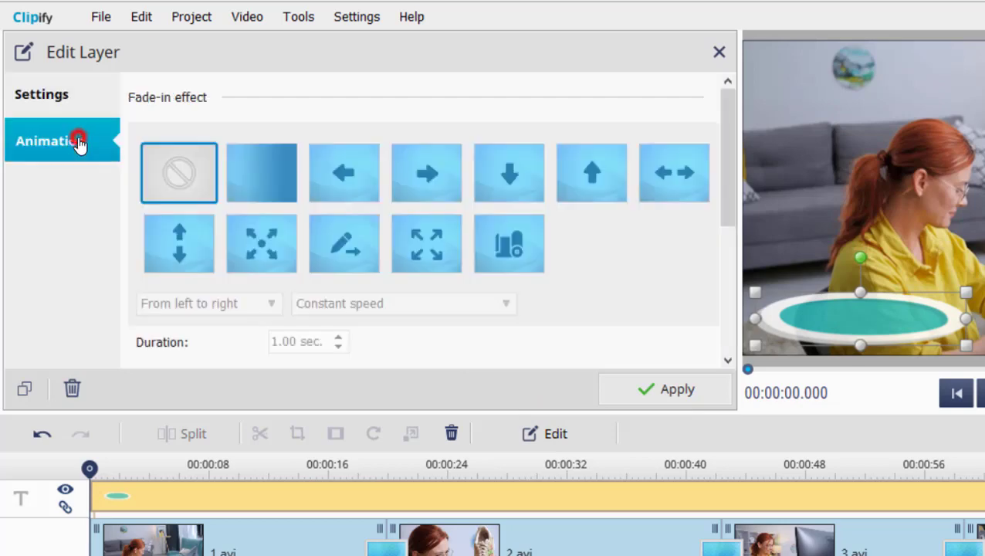
{"action": "left_click", "coordinate": [257, 238]}
{"action": "left_click", "coordinate": [724, 187]}
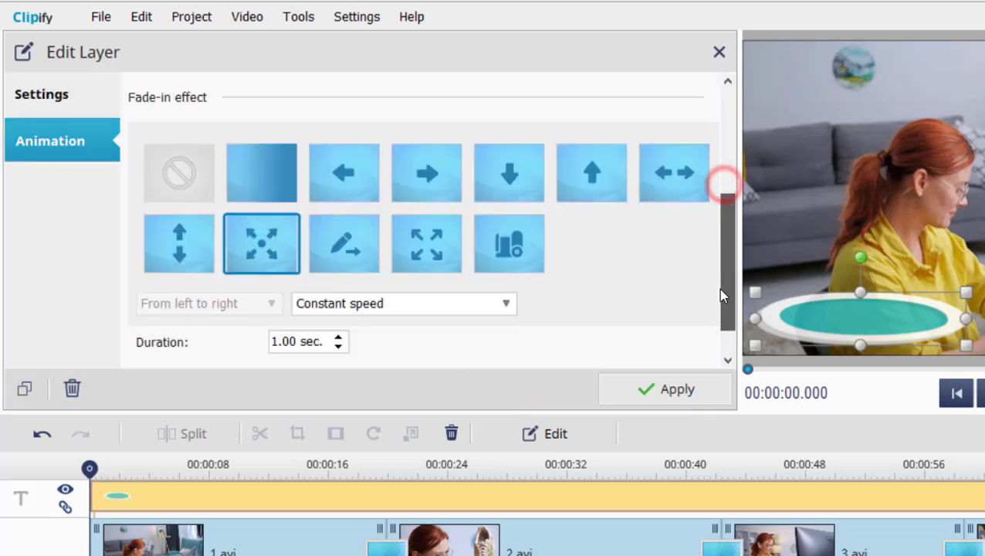
{"action": "left_click", "coordinate": [261, 218]}
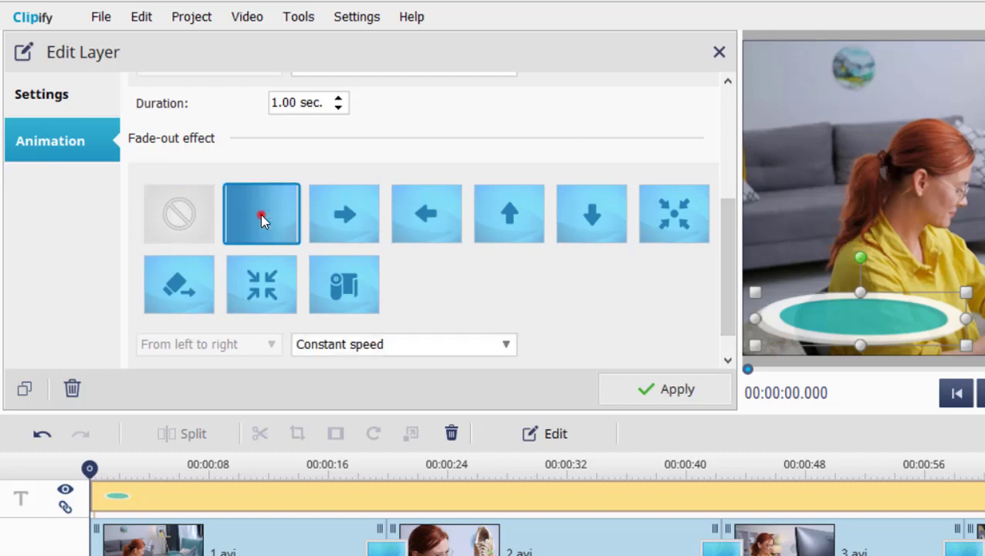
{"action": "left_click", "coordinate": [677, 388]}
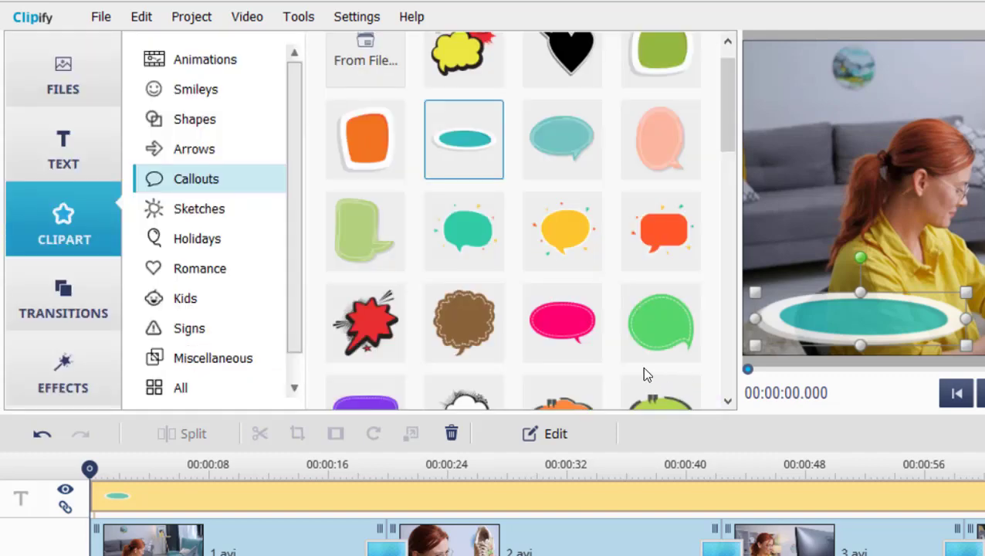
Add a script text caption reading 'Erica DIY' to the timeline
{"action": "left_click", "coordinate": [61, 143]}
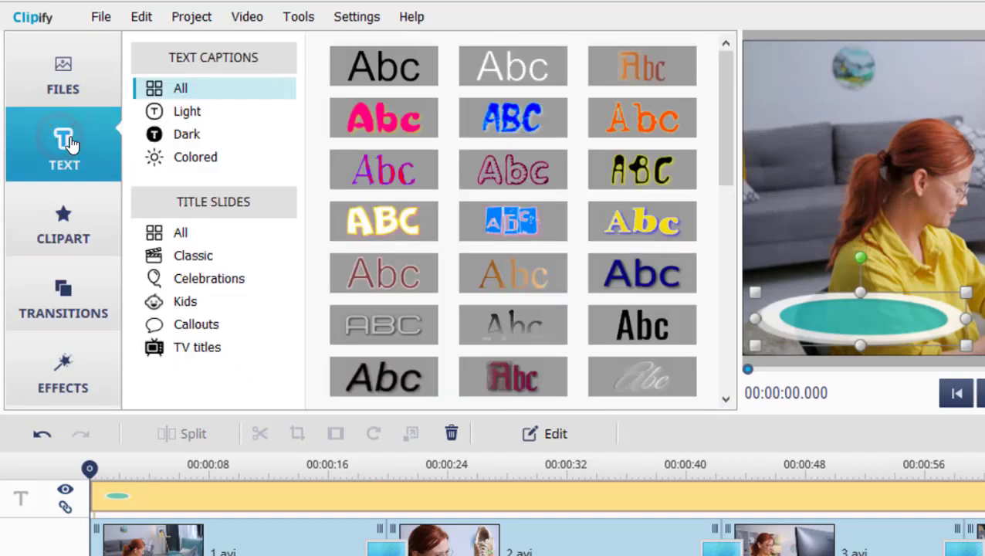
{"action": "mouse_move", "coordinate": [721, 114]}
{"action": "left_mouse_down"}
{"action": "mouse_move", "coordinate": [720, 315]}
{"action": "mouse_move", "coordinate": [700, 197]}
{"action": "mouse_move", "coordinate": [144, 506]}
{"action": "left_mouse_up"}
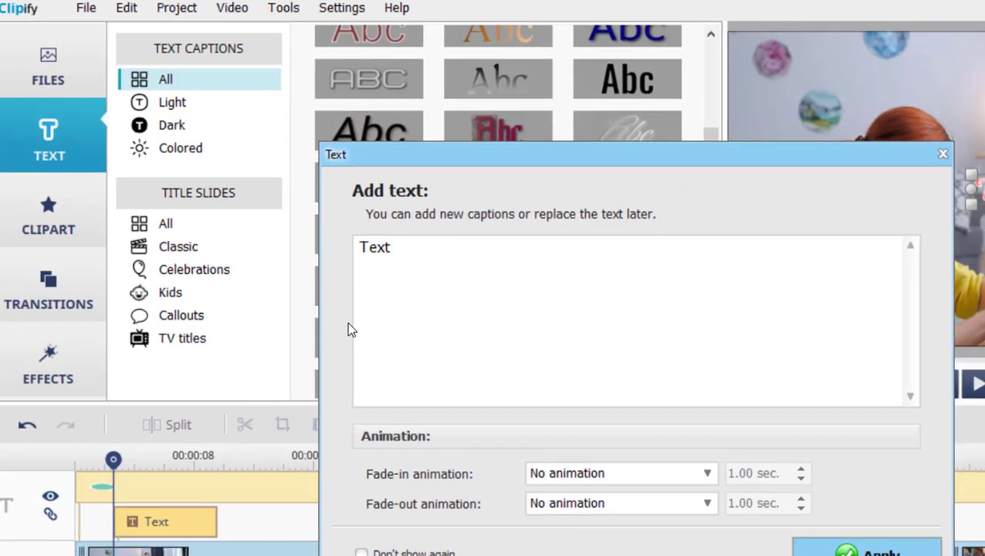
{"action": "key", "text": "BackSpace"}
{"action": "key", "text": "BackSpace"}
{"action": "key", "text": "BackSpace"}
{"action": "key", "text": "BackSpace"}
{"action": "type", "text": "Erica D"}
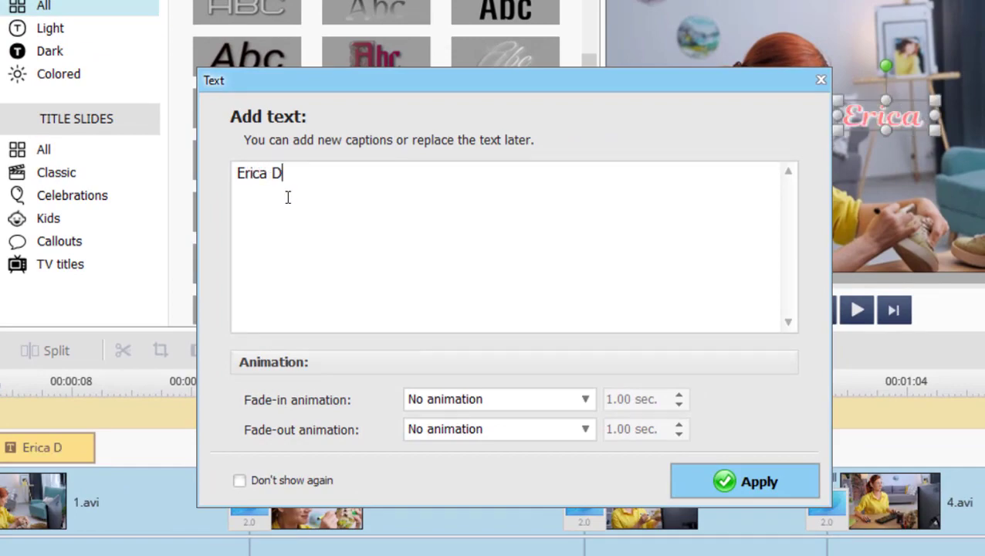
{"action": "type", "text": "IY"}
{"action": "left_click", "coordinate": [707, 466]}
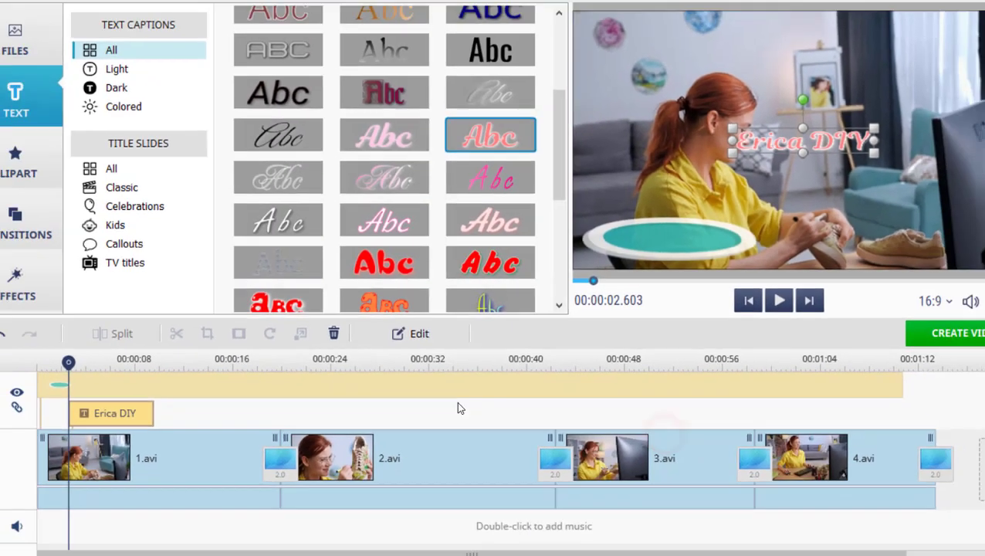
Stretch the Erica DIY caption across the whole video and shrink it onto the teal oval
{"action": "left_click", "coordinate": [132, 399]}
{"action": "left_click_drag", "start_coordinate": [254, 397], "coordinate": [864, 400]}
{"action": "left_click", "coordinate": [257, 353]}
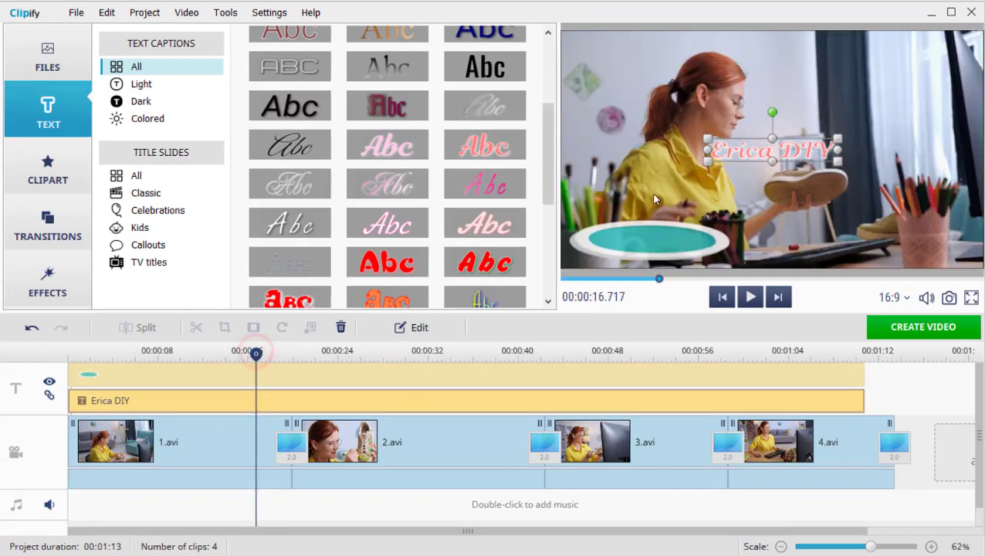
{"action": "left_click_drag", "start_coordinate": [741, 147], "coordinate": [625, 234]}
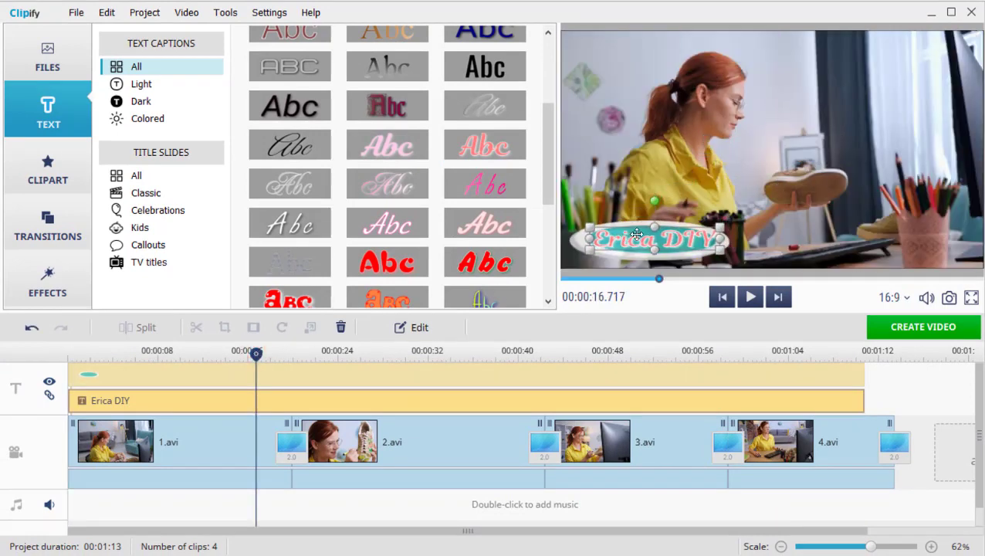
{"action": "left_click_drag", "start_coordinate": [719, 228], "coordinate": [674, 240]}
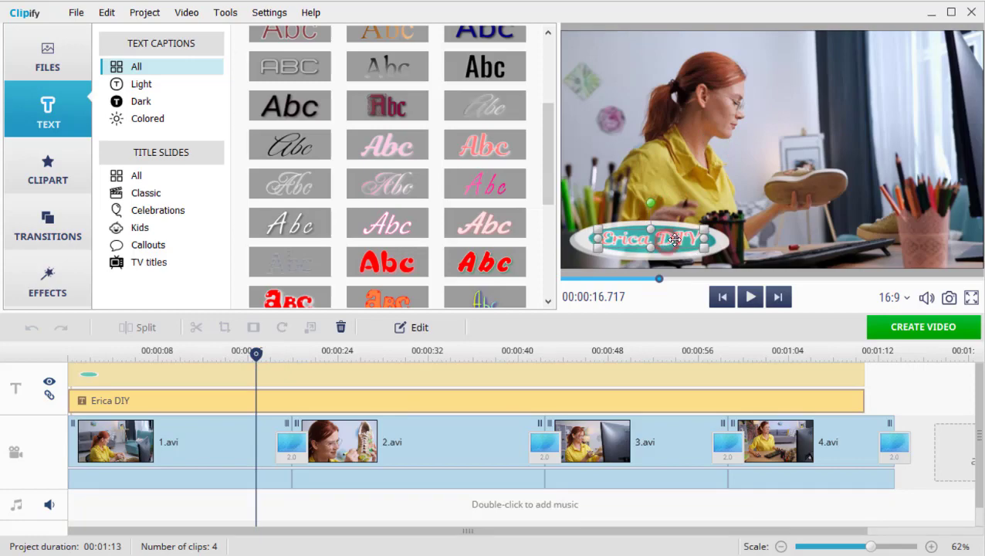
Style the caption in white Merriweather with a grey drop shadow and no border
{"action": "left_click", "coordinate": [420, 327]}
{"action": "left_click", "coordinate": [62, 68]}
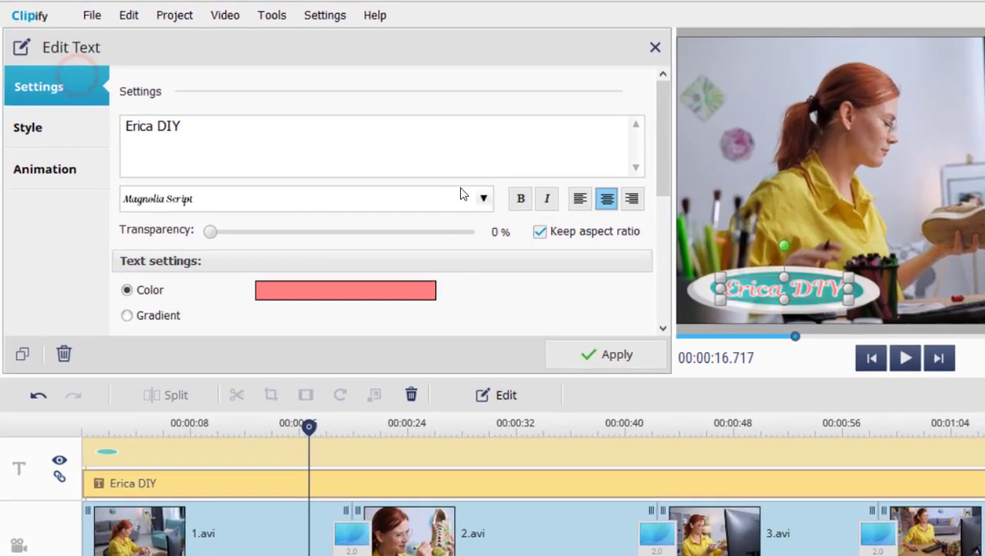
{"action": "left_click", "coordinate": [474, 193]}
{"action": "left_click", "coordinate": [307, 374]}
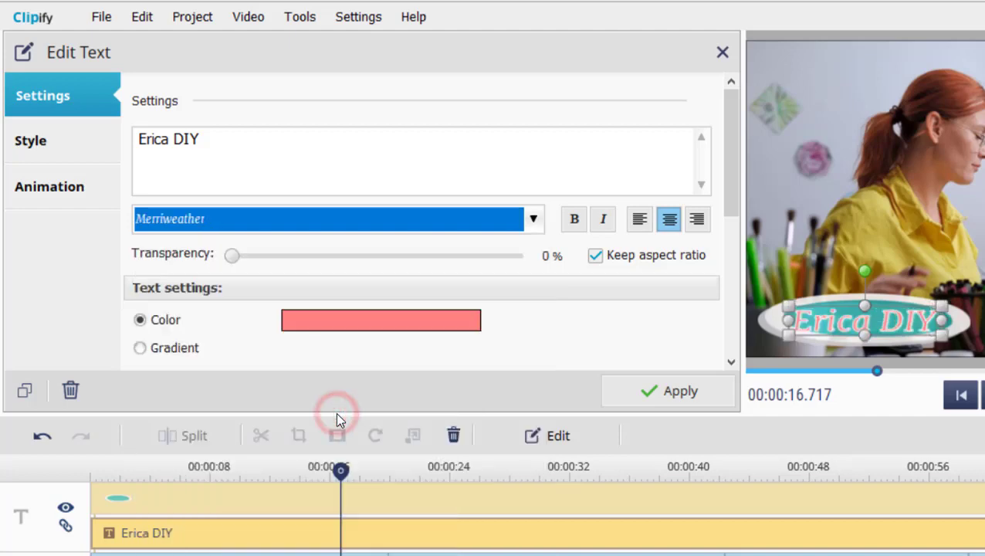
{"action": "left_click", "coordinate": [446, 321]}
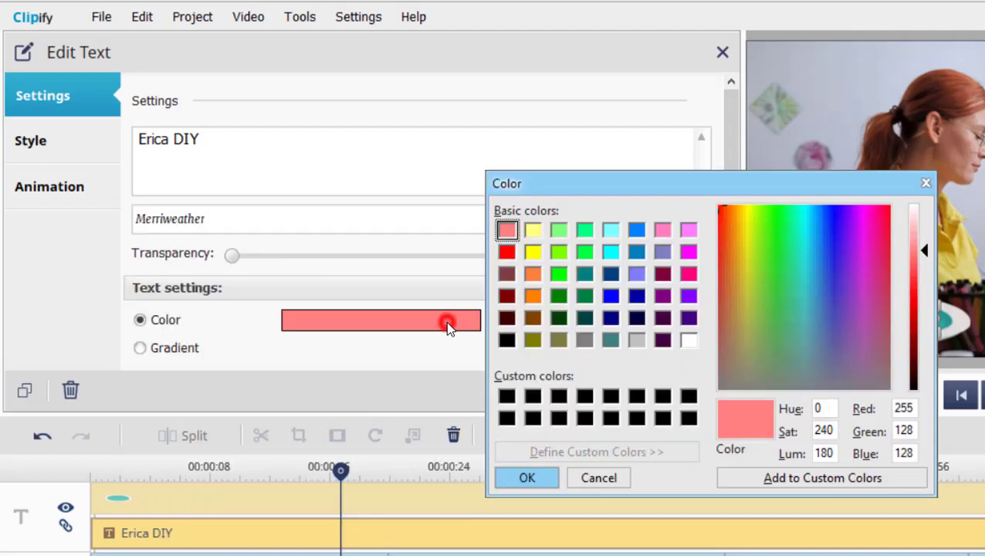
{"action": "left_click", "coordinate": [687, 340]}
{"action": "left_click", "coordinate": [526, 477]}
{"action": "left_click_drag", "start_coordinate": [728, 193], "coordinate": [725, 330]}
{"action": "left_click", "coordinate": [461, 223]}
{"action": "double_click", "coordinate": [636, 341]}
{"action": "left_click", "coordinate": [523, 469]}
{"action": "left_click", "coordinate": [138, 316]}
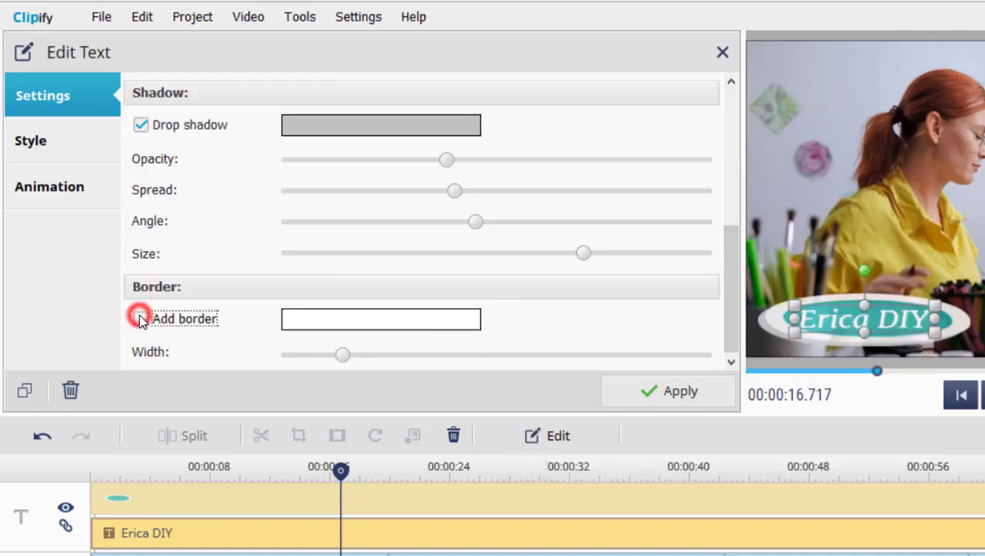
Give the caption a zoom-in entrance and plain fade-out, then apply the changes
{"action": "left_click", "coordinate": [69, 188]}
{"action": "left_click_drag", "start_coordinate": [730, 304], "coordinate": [730, 193]}
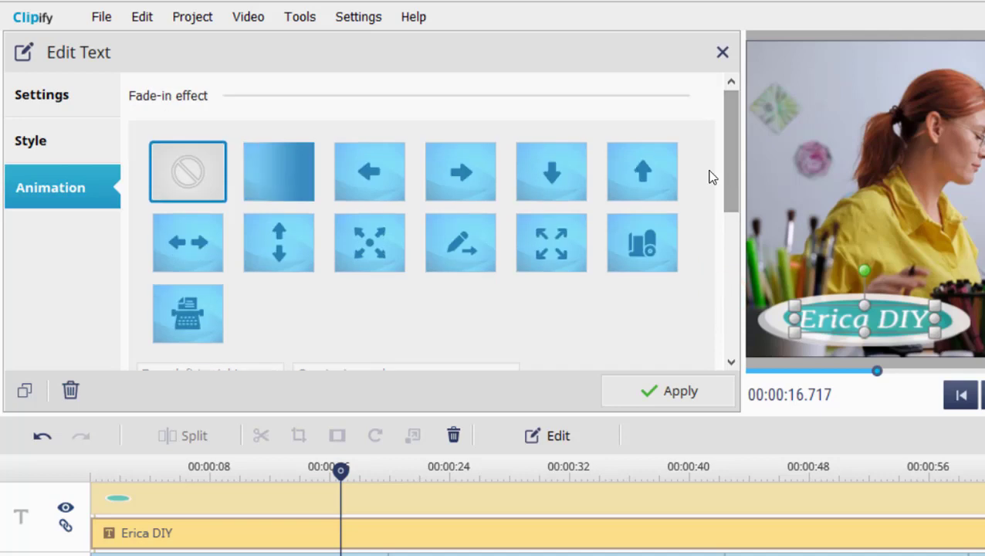
{"action": "left_click", "coordinate": [349, 241]}
{"action": "left_click_drag", "start_coordinate": [730, 178], "coordinate": [728, 243]}
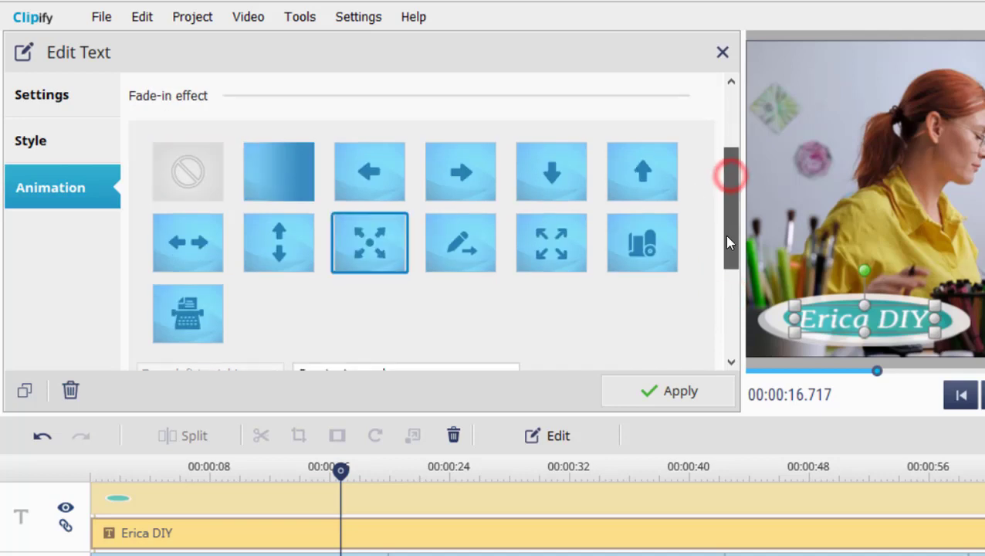
{"action": "left_click_drag", "start_coordinate": [730, 298], "coordinate": [724, 325]}
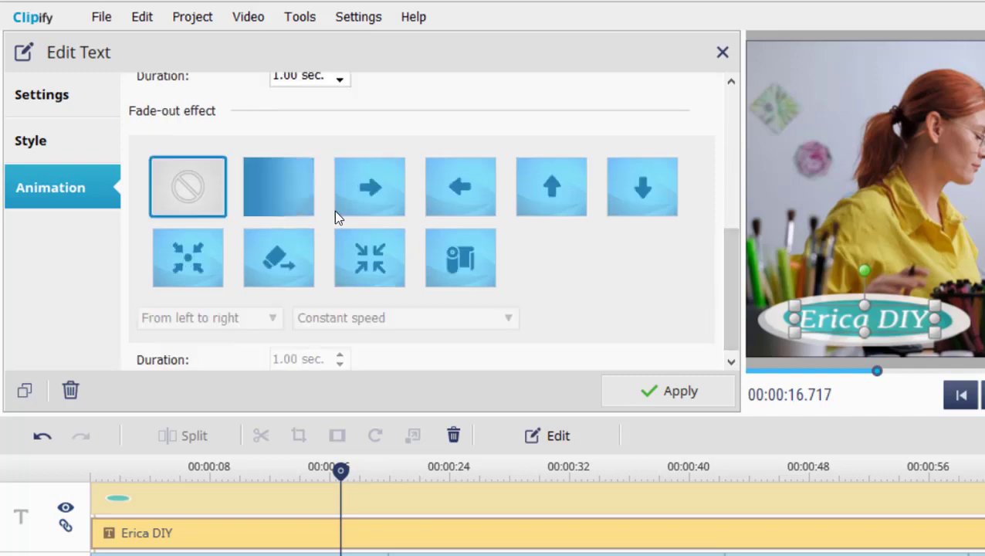
{"action": "left_click", "coordinate": [281, 189]}
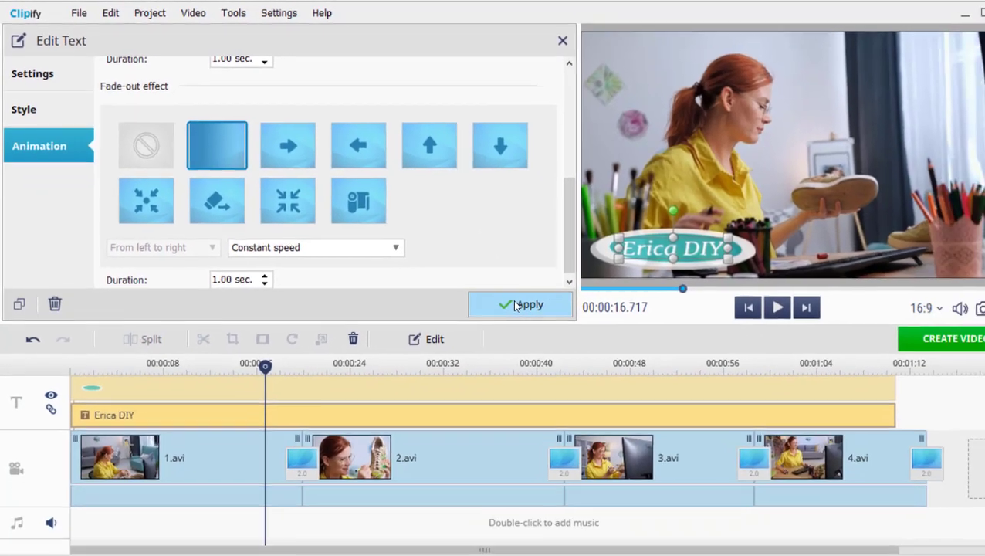
{"action": "left_click", "coordinate": [516, 305]}
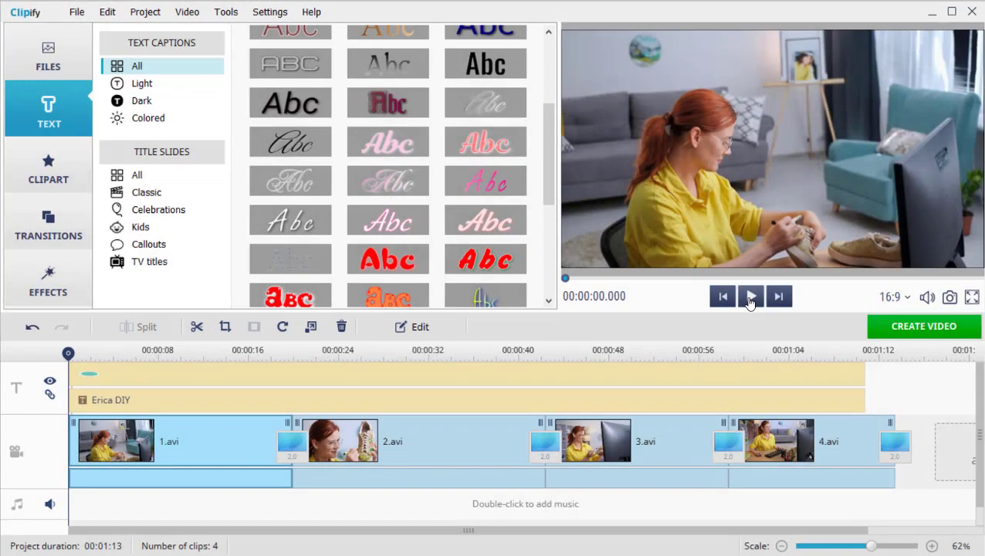
{"action": "left_click", "coordinate": [750, 298]}
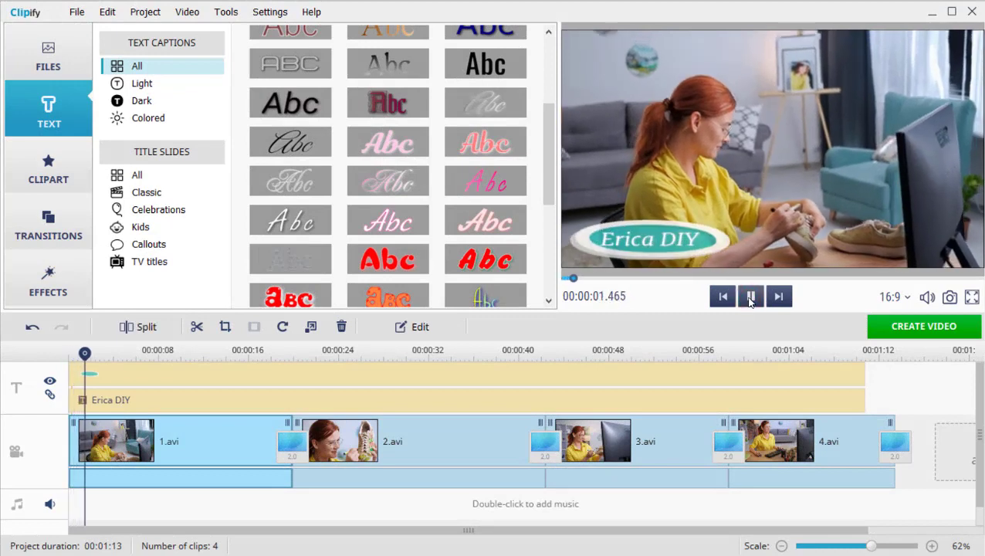
{"action": "left_click", "coordinate": [750, 298]}
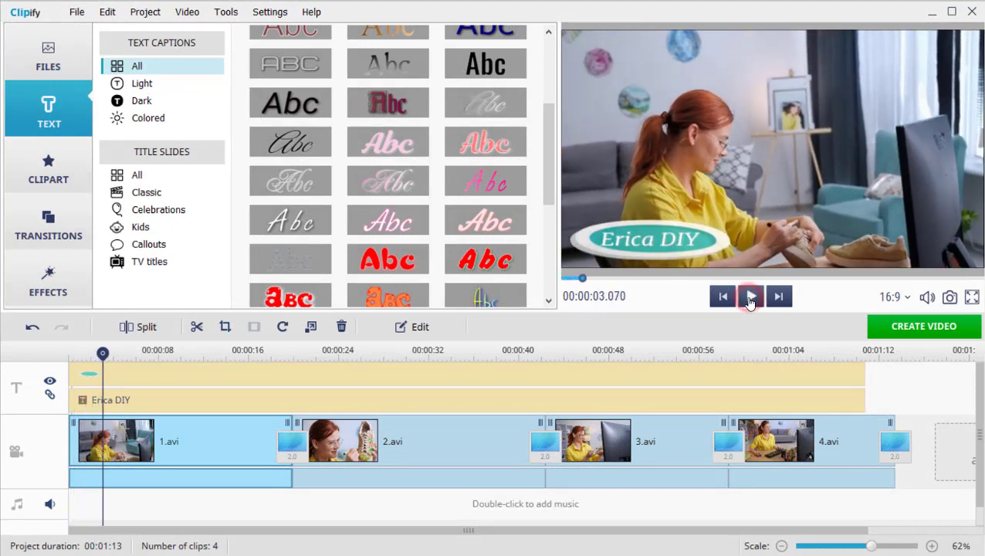
{"action": "left_click", "coordinate": [812, 353]}
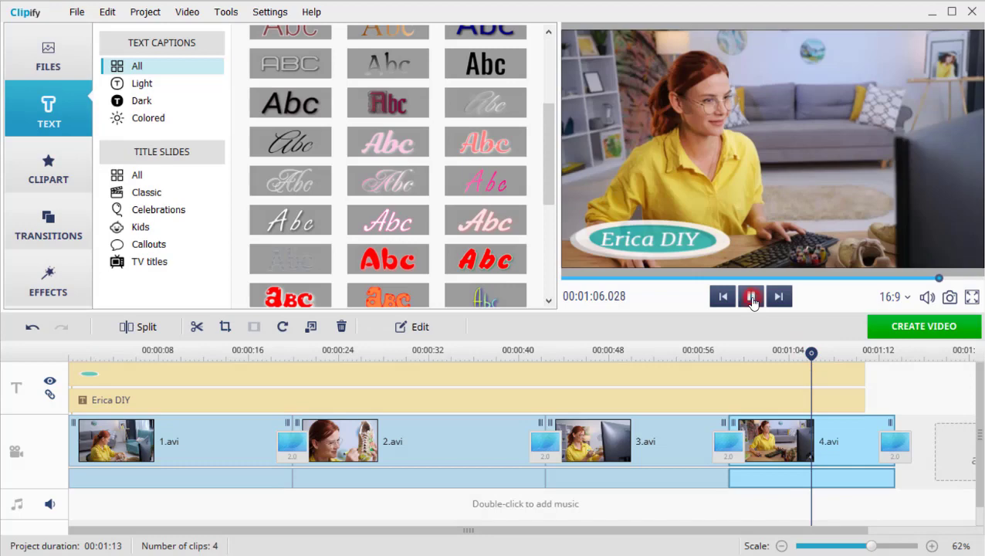